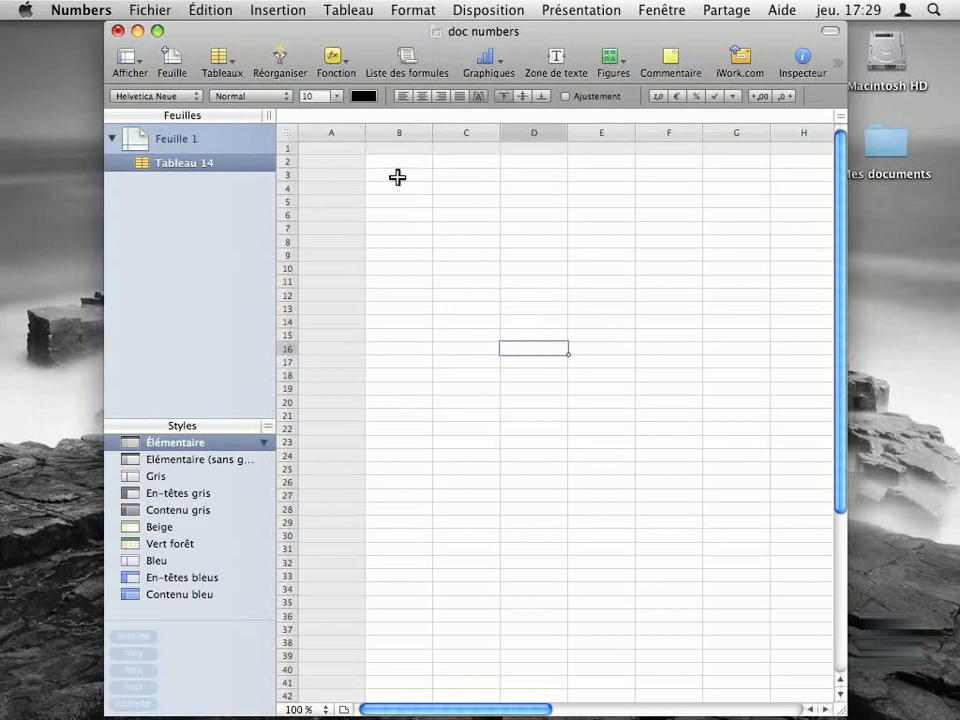
# Insert an En-têtes table below the existing table and undo the insertion
pyautogui.click(235, 66)
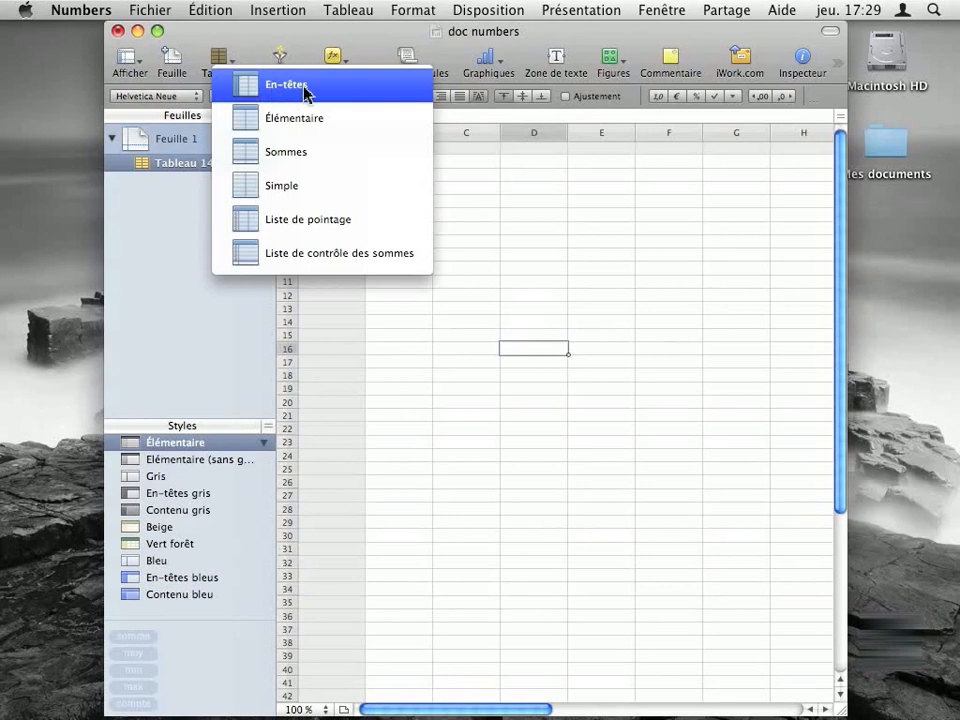
pyautogui.click(370, 91)
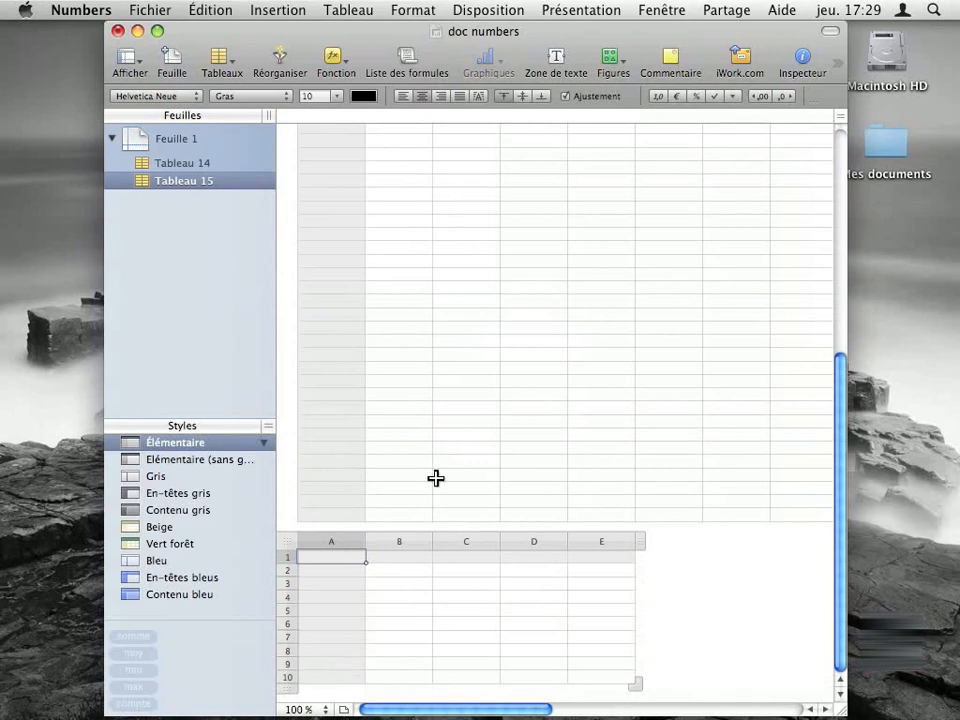
pyautogui.click(407, 587)
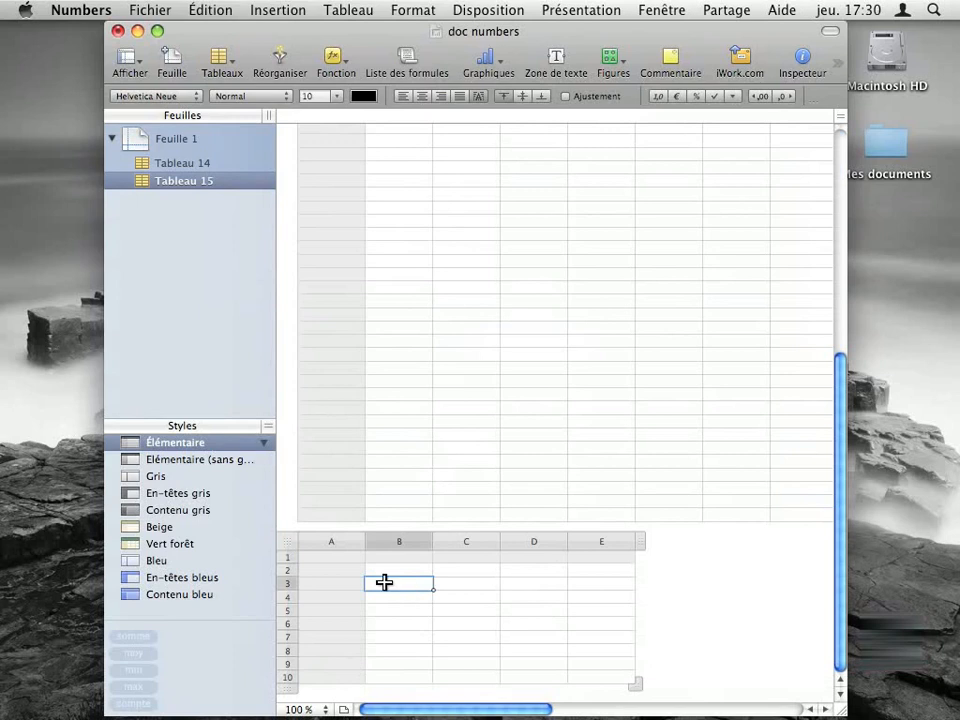
pyautogui.press('super+z')
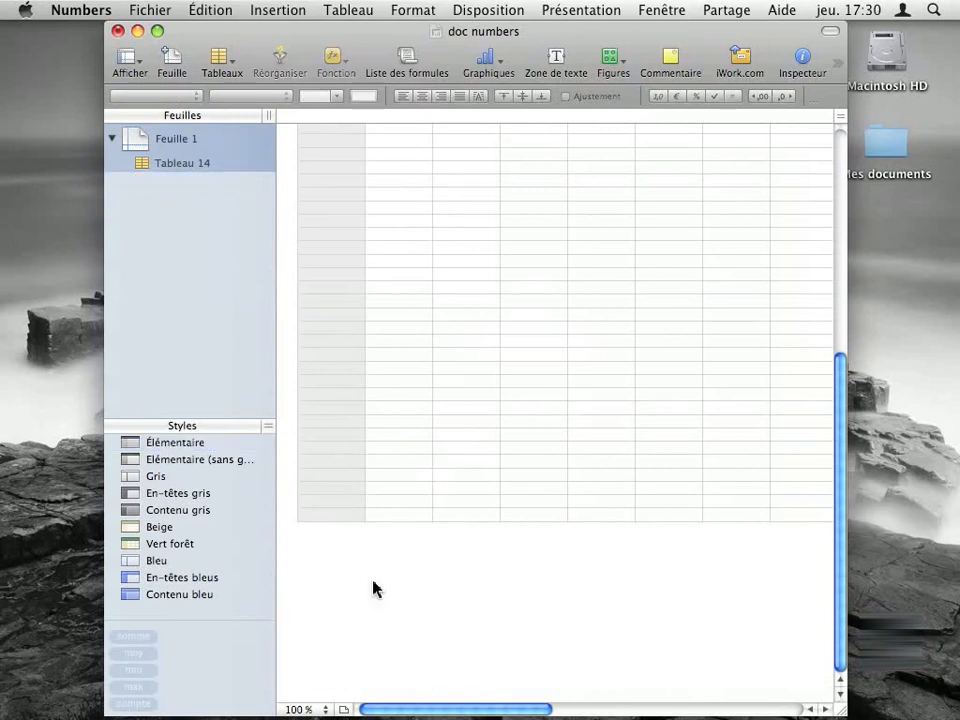
# Insert a Sommes table below the existing table
pyautogui.scroll(6, 407, 560)
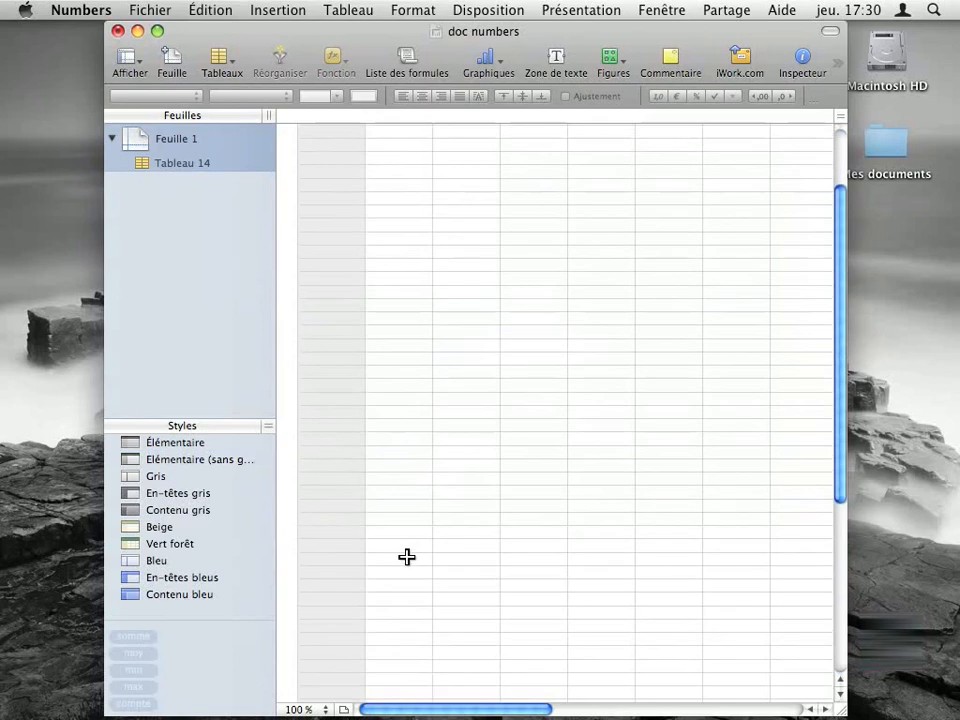
pyautogui.scroll(-4, 407, 557)
pyautogui.click(220, 58)
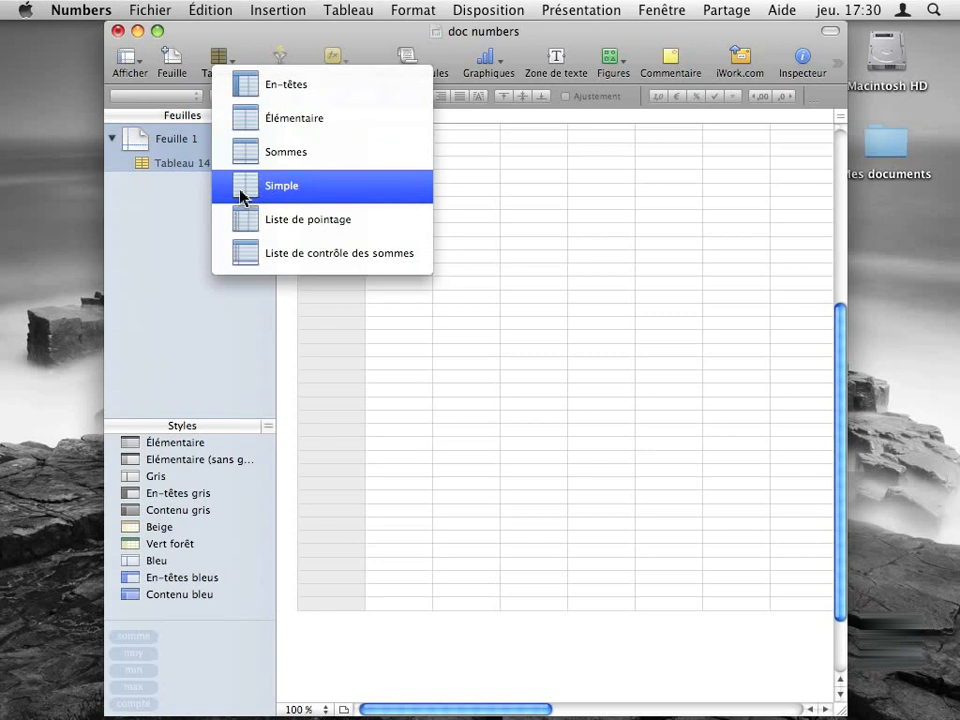
pyautogui.click(329, 162)
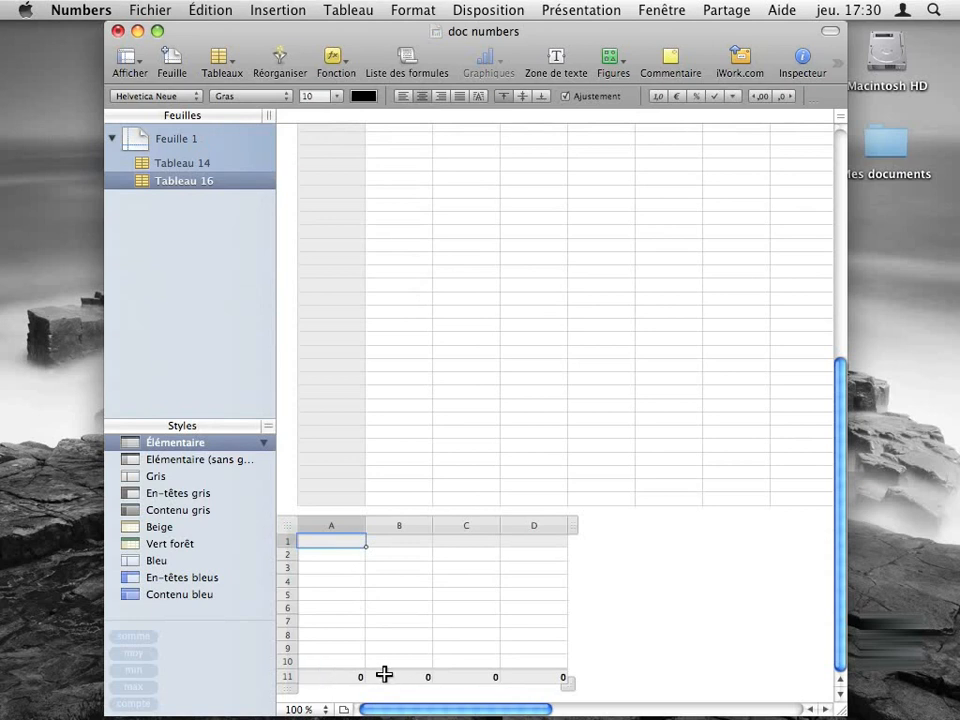
# Enter 5 in cell A3 and 4 in cell A6 of the Sommes table
pyautogui.click(337, 568)
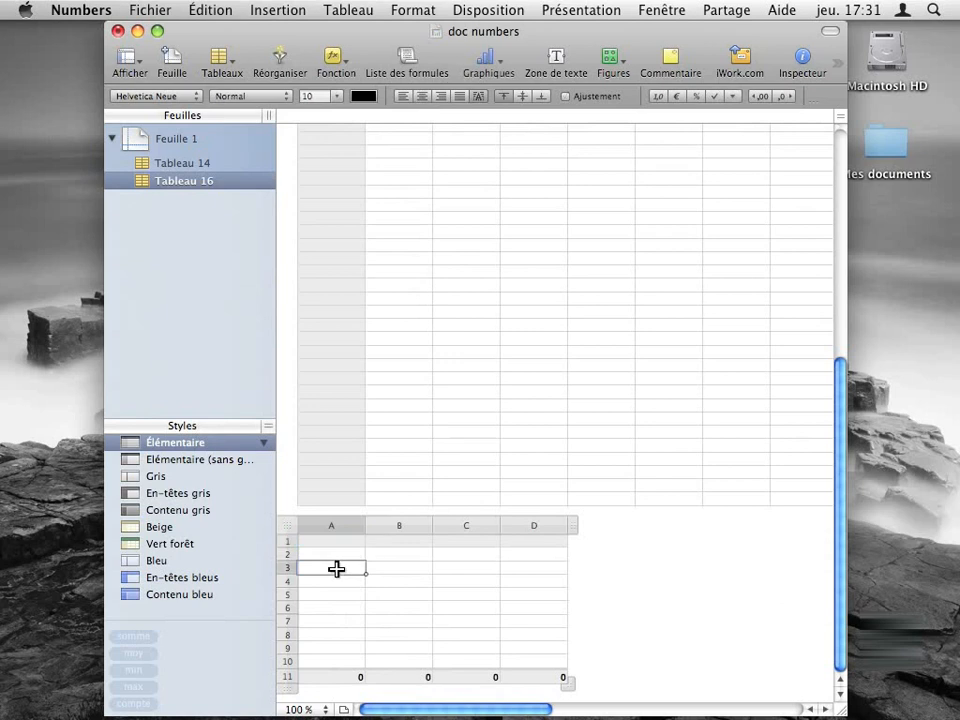
pyautogui.write('5')
pyautogui.click(340, 604)
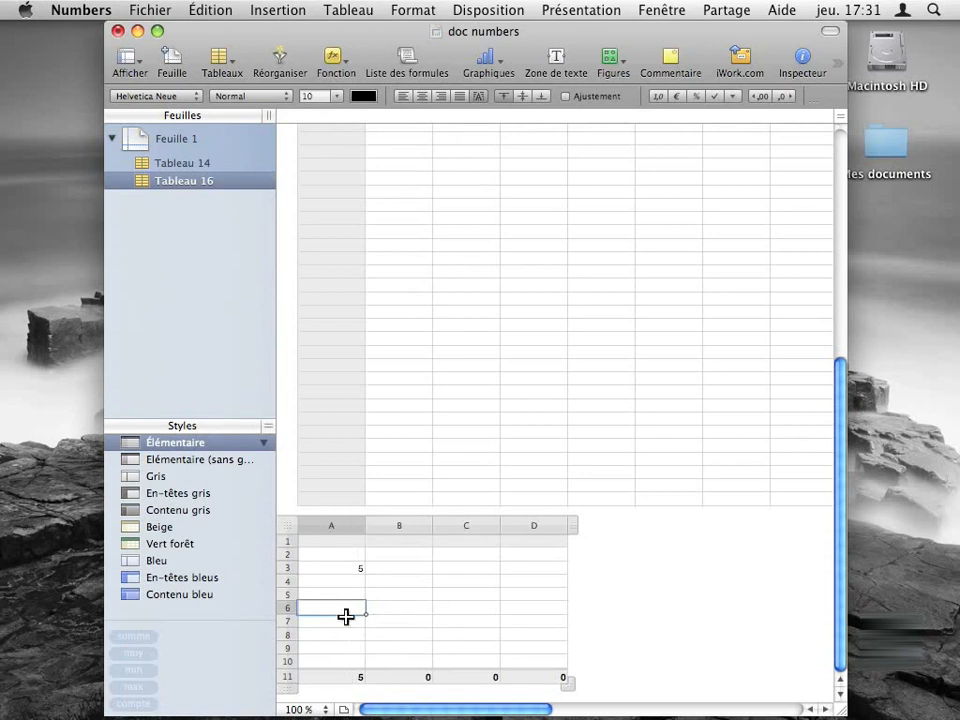
pyautogui.write('4')
pyautogui.press('Return')
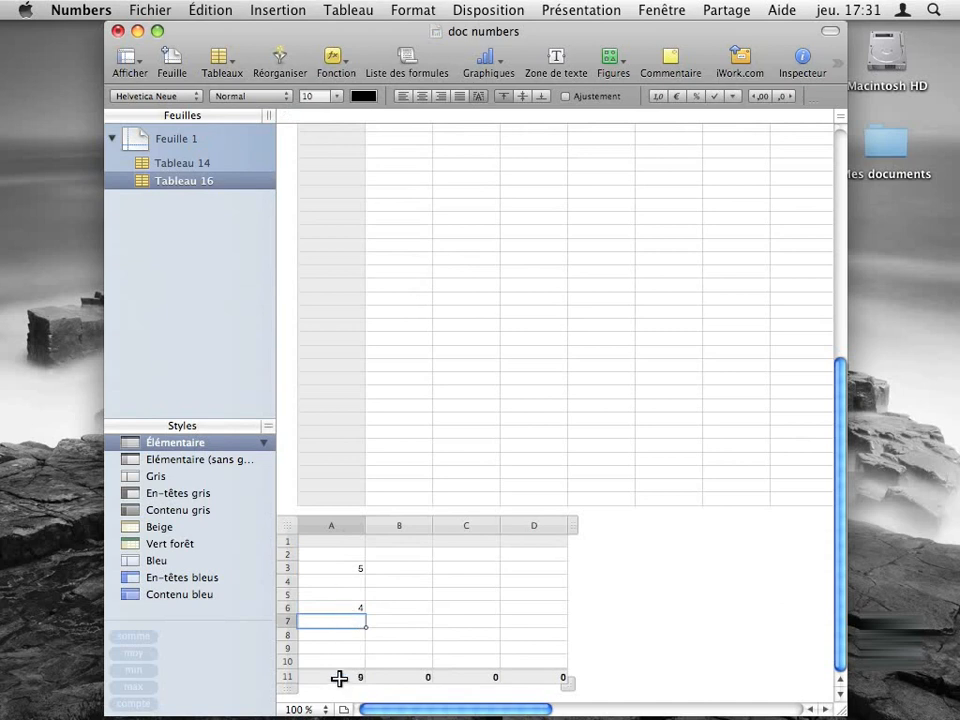
# Delete the Sommes table and insert a Liste de pointage table in its place
pyautogui.click(293, 531)
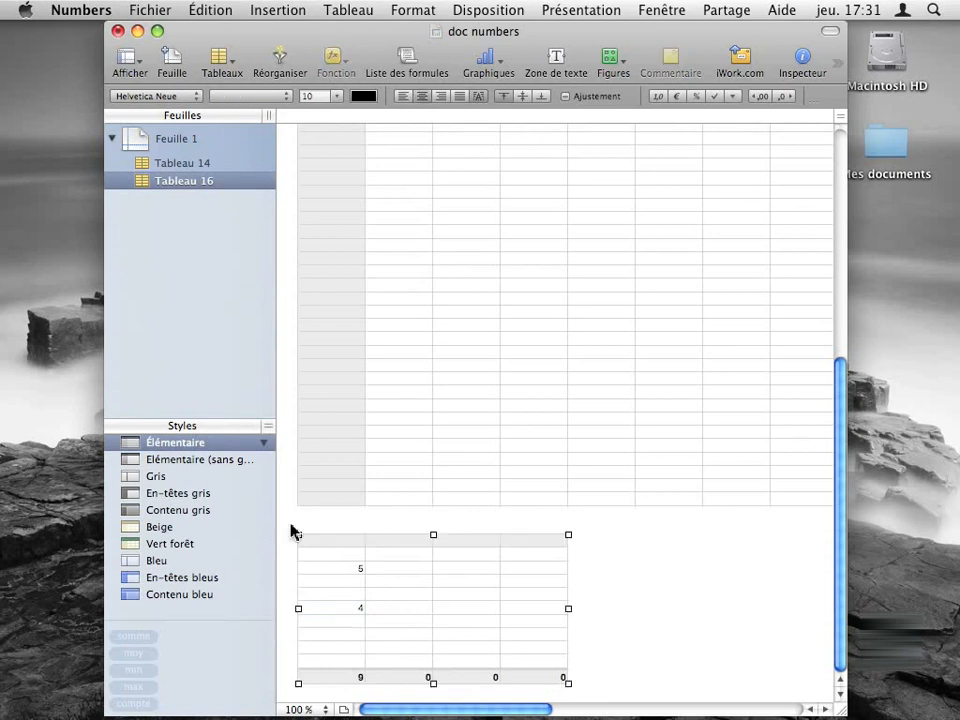
pyautogui.press('Delete')
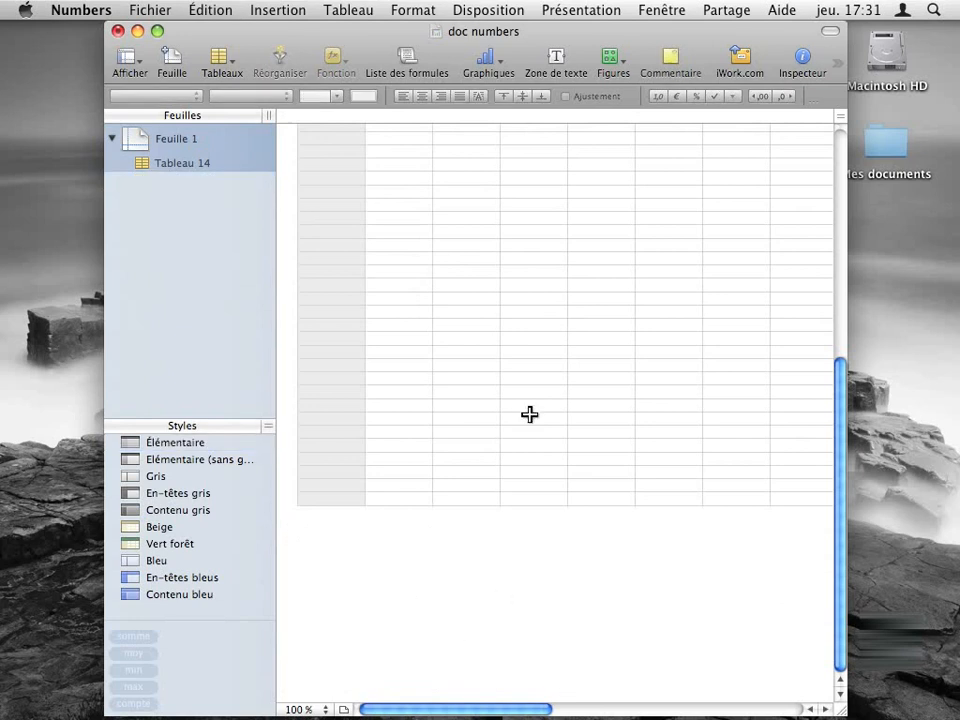
pyautogui.click(237, 64)
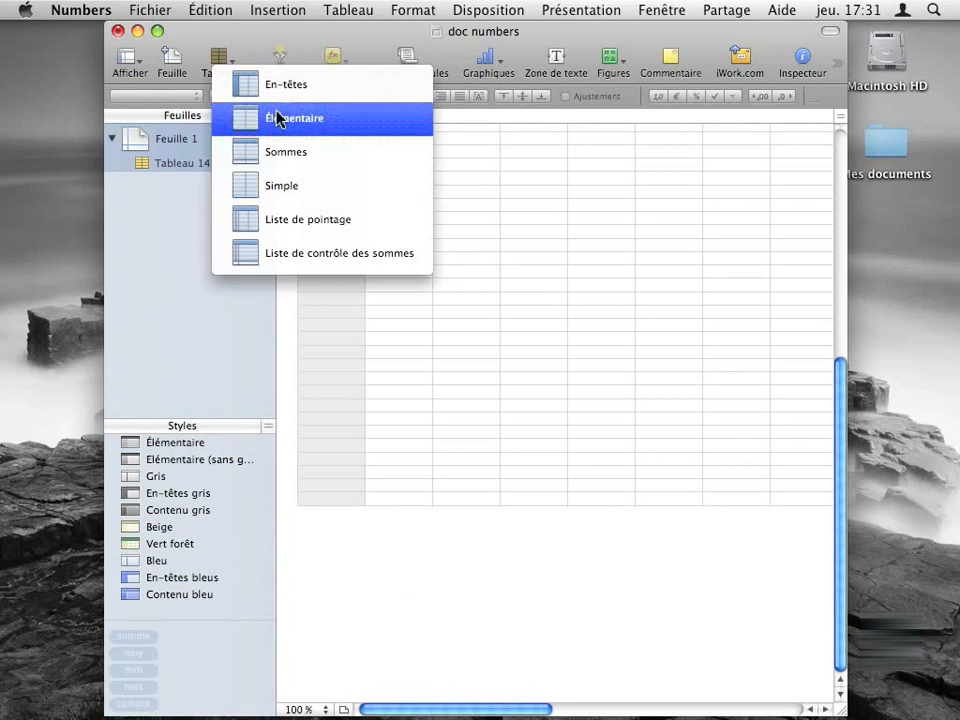
pyautogui.click(364, 222)
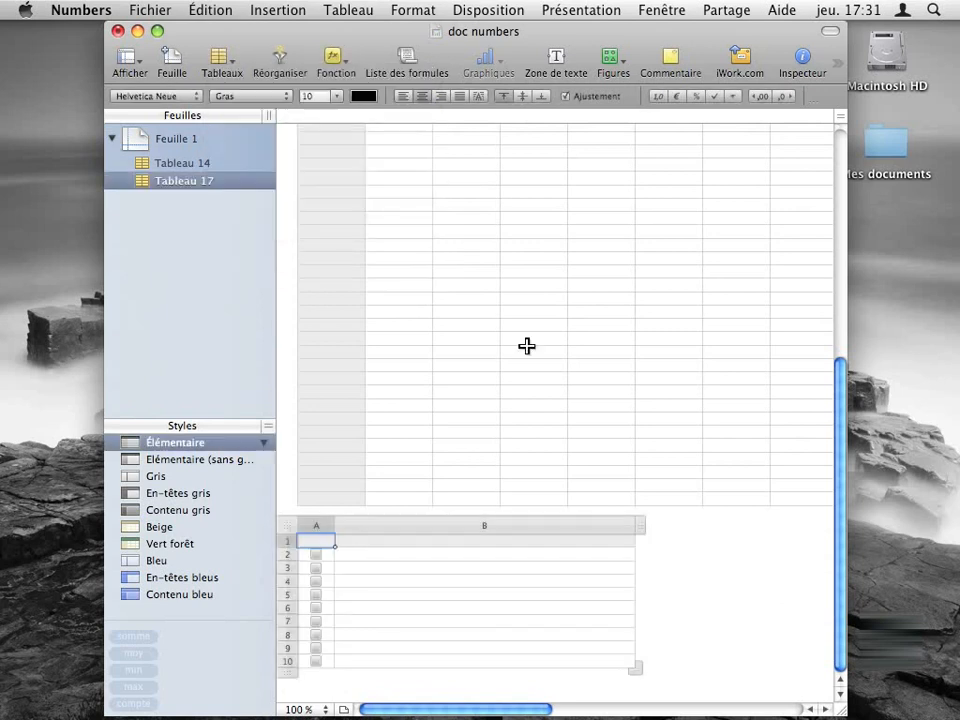
# List pomme, salade and tomate in cells B2 to B4 and tick the checkboxes for pomme and tomate
pyautogui.click(375, 557)
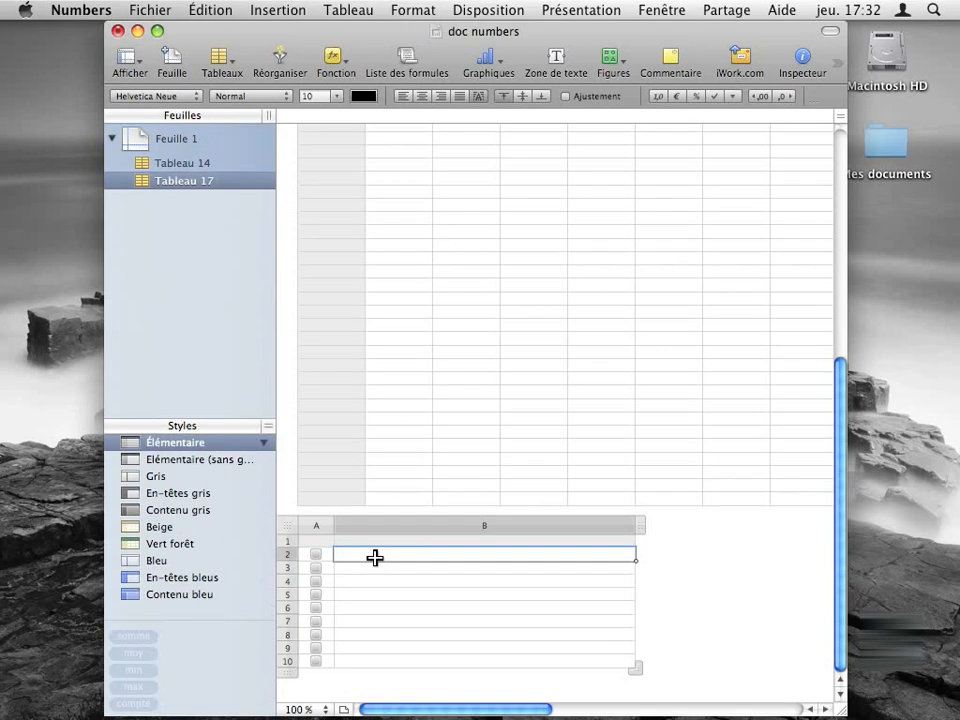
pyautogui.write('pomme')
pyautogui.press('Return')
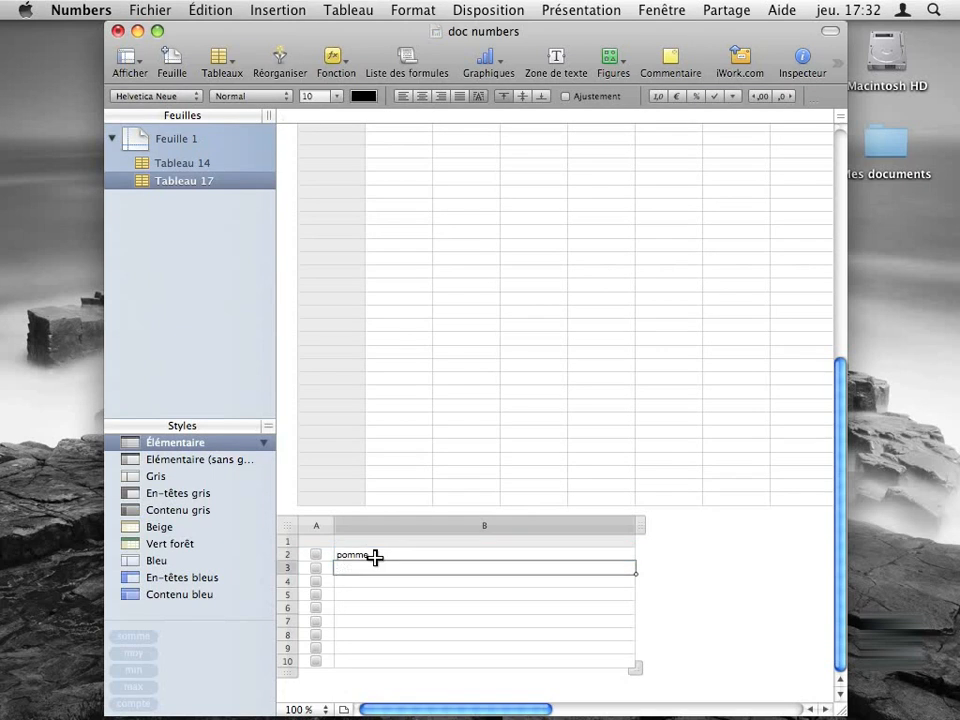
pyautogui.write('salade')
pyautogui.press('Return')
pyautogui.write('tomate')
pyautogui.press('Return')
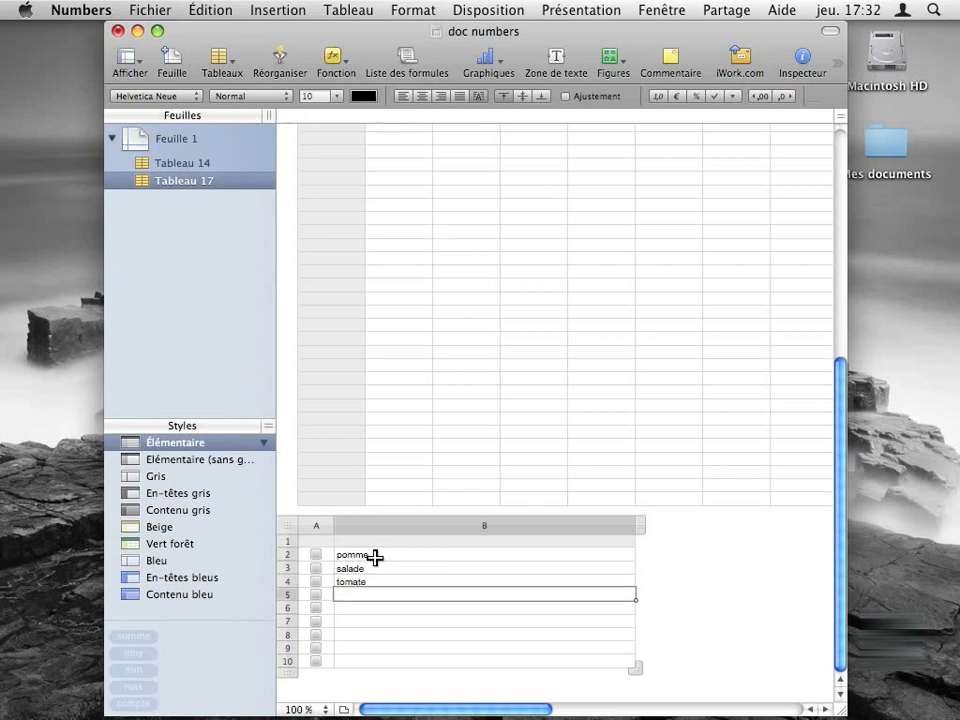
pyautogui.click(318, 554)
pyautogui.click(317, 582)
# Delete the Liste de pointage table and insert a Liste de contrôle des sommes table in its place
pyautogui.click(288, 524)
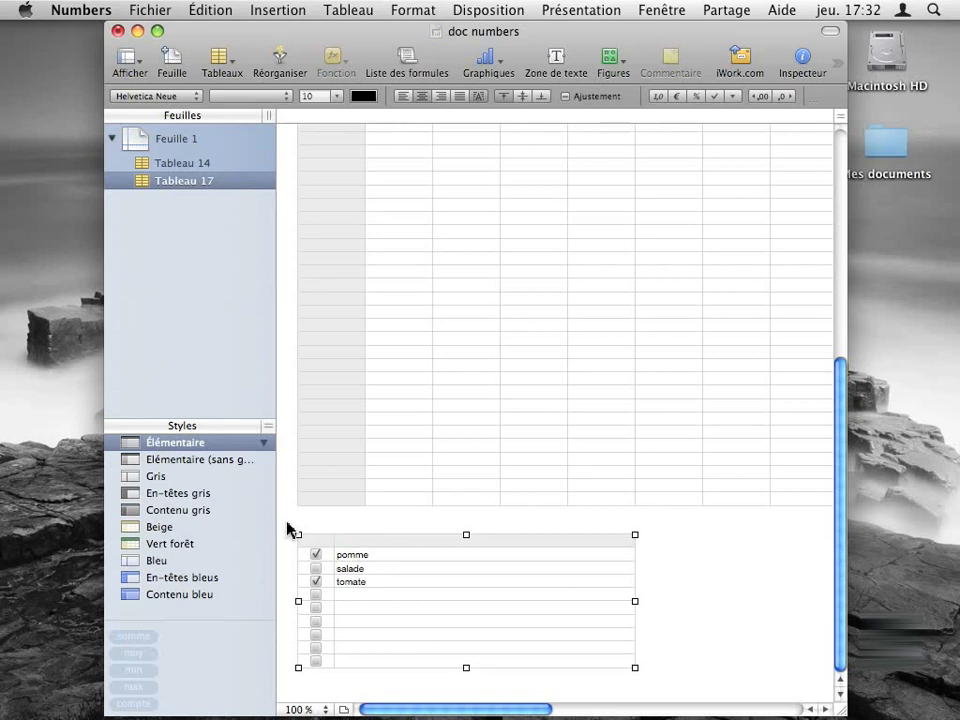
pyautogui.press('Delete')
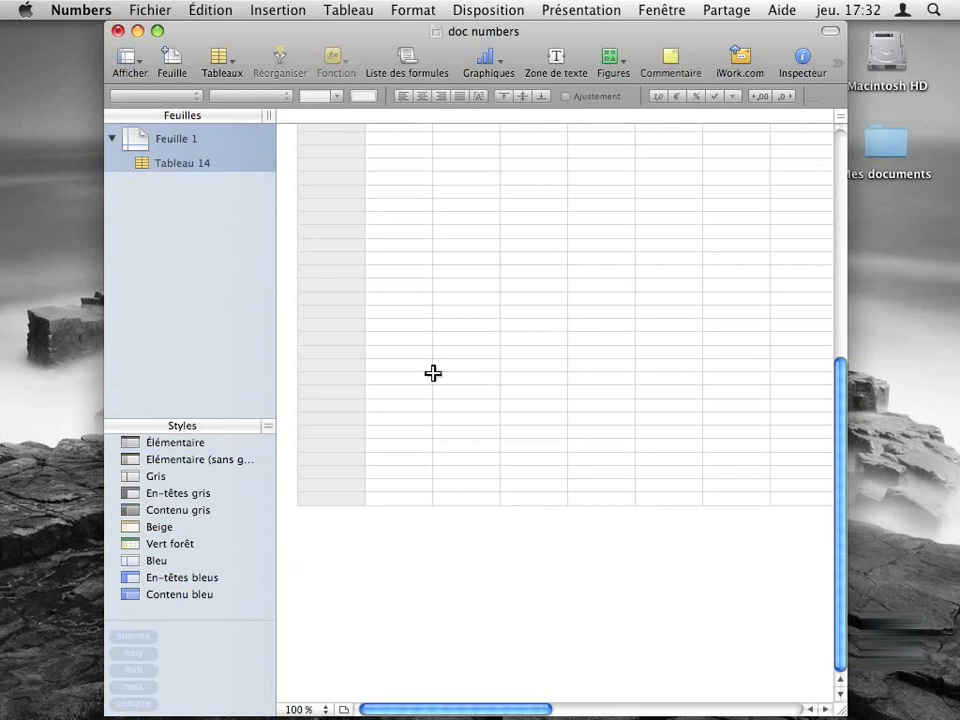
pyautogui.click(218, 60)
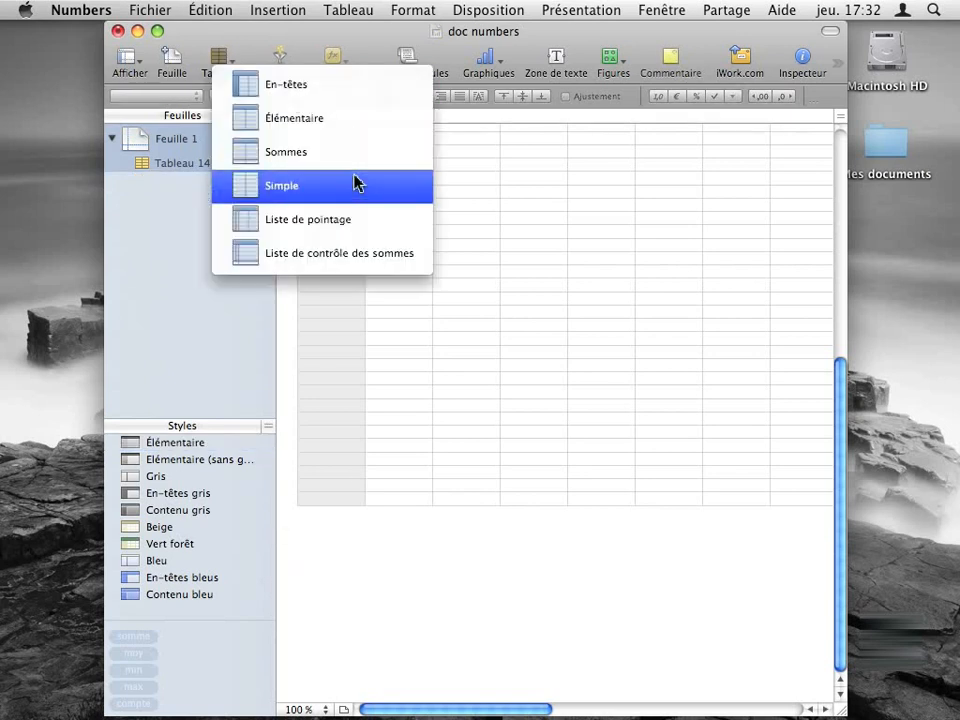
pyautogui.click(353, 258)
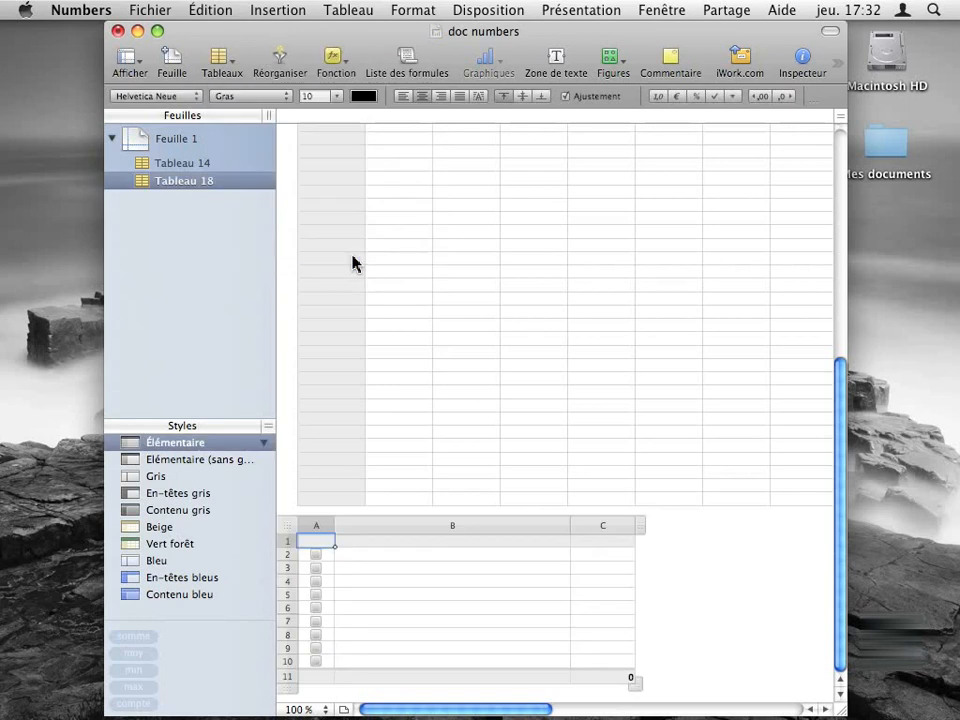
# Enter salade, tomate and pomme in cells B2 to B4 of the new table
pyautogui.click(403, 558)
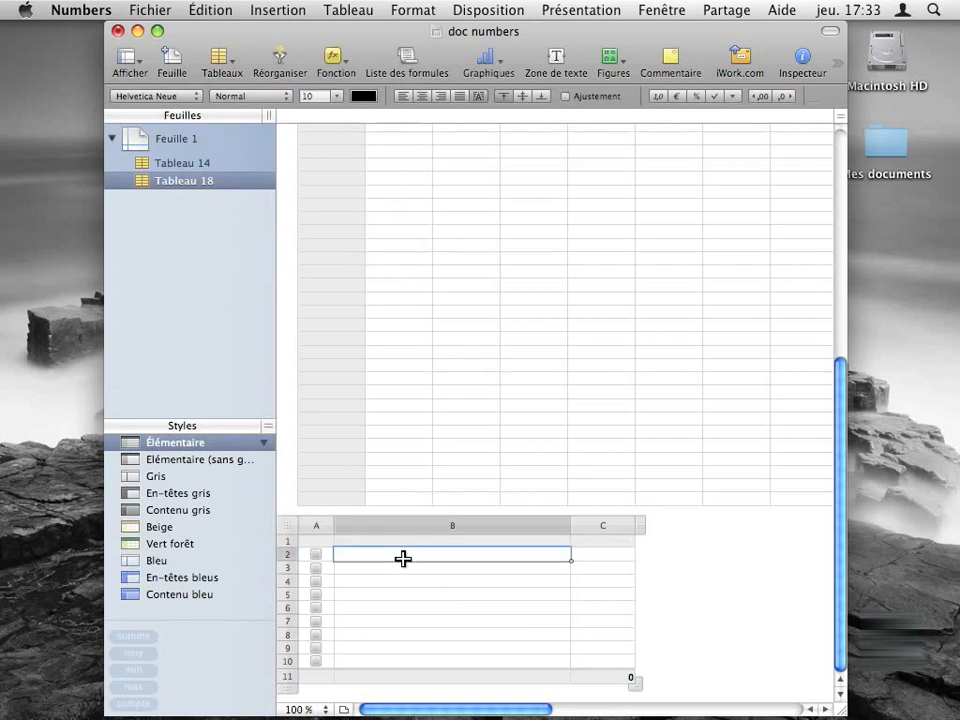
pyautogui.write('salade')
pyautogui.press('Return')
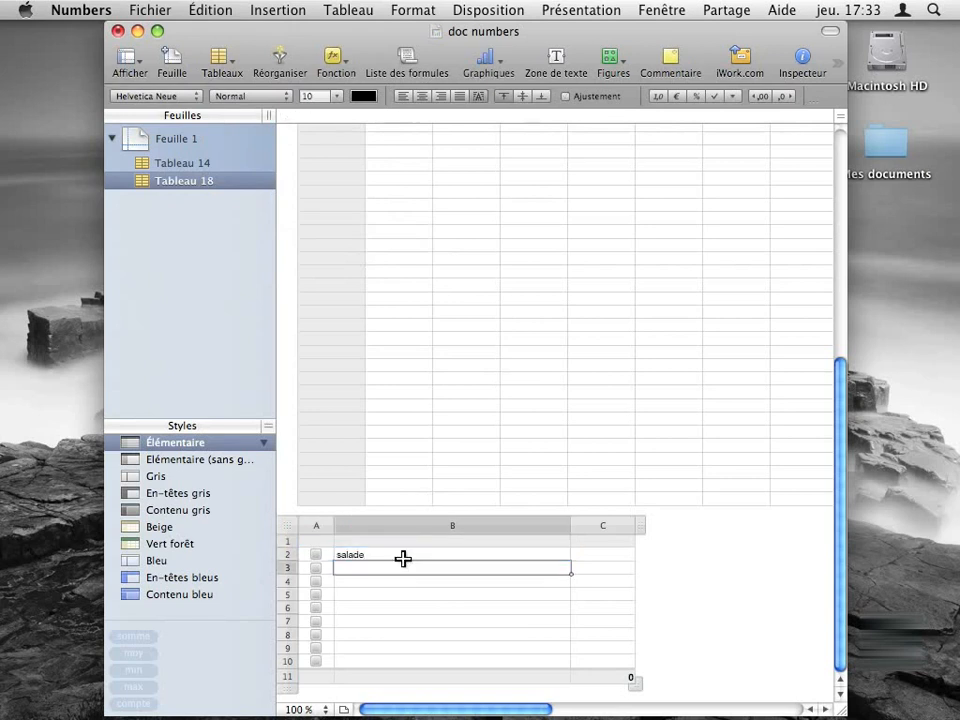
pyautogui.write('tomate')
pyautogui.press('Return')
pyautogui.write('pomme')
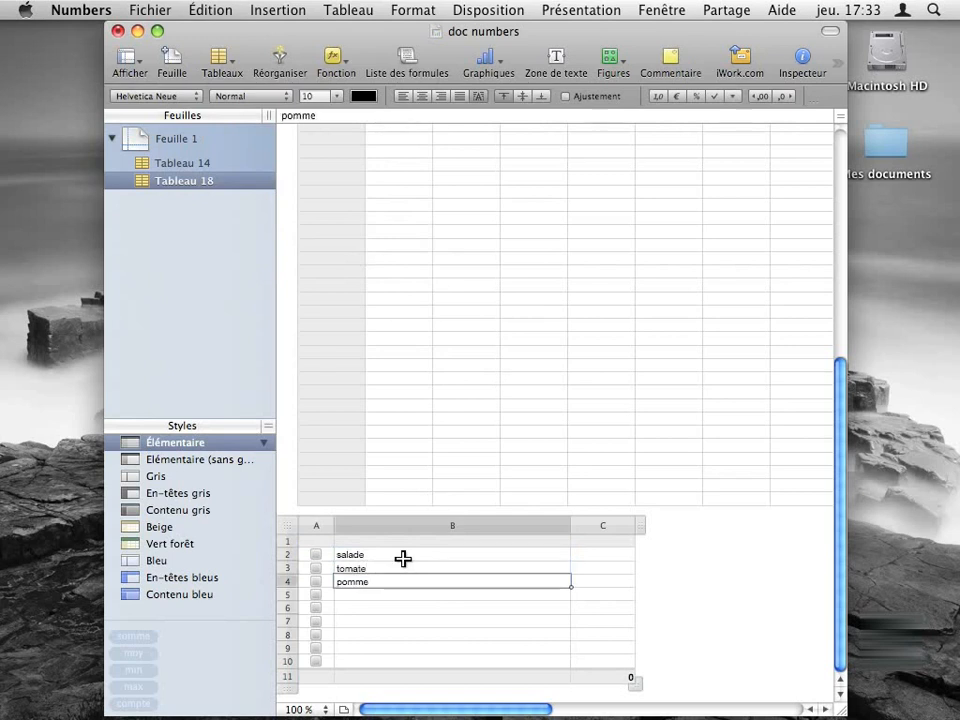
# Enter the amounts in column C: 3 for pomme, 5 for tomate and 2 for salade
pyautogui.click(578, 584)
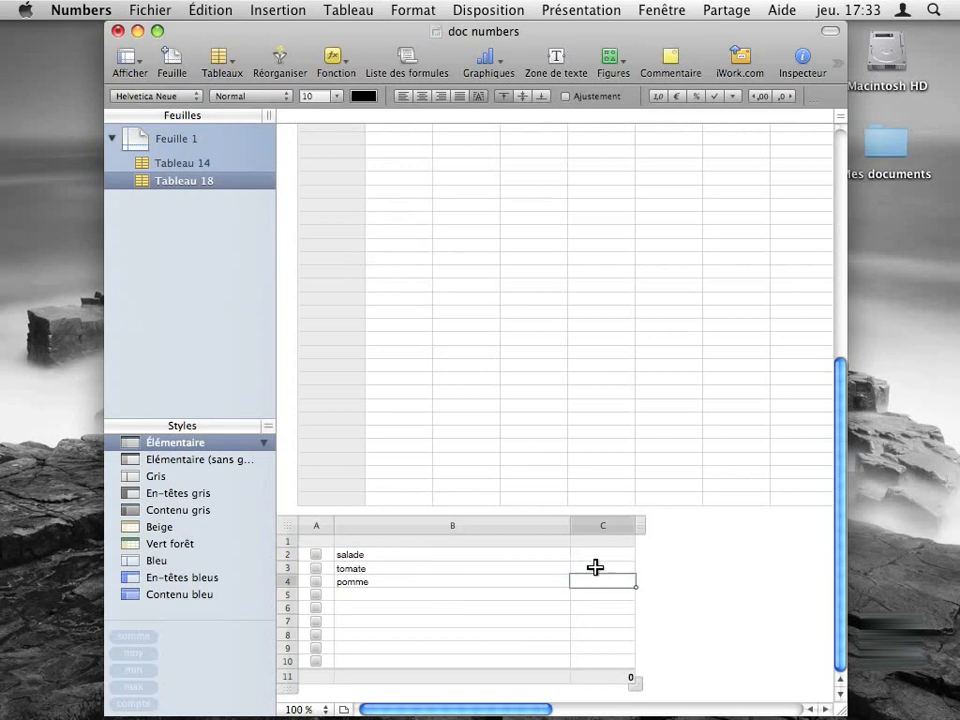
pyautogui.write('3')
pyautogui.click(602, 566)
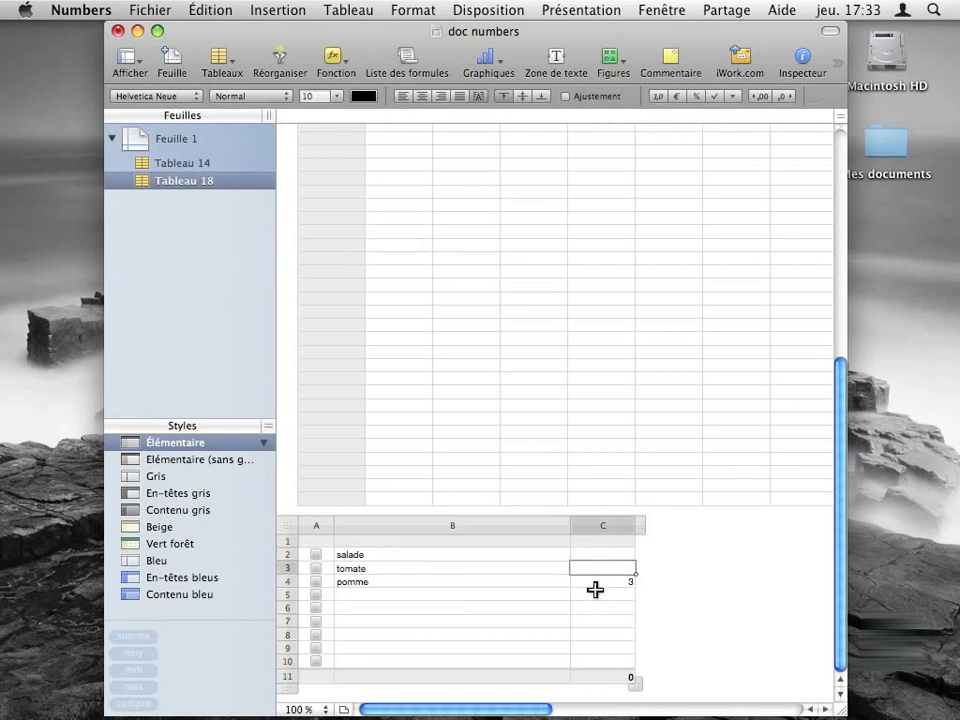
pyautogui.write('5')
pyautogui.click(616, 556)
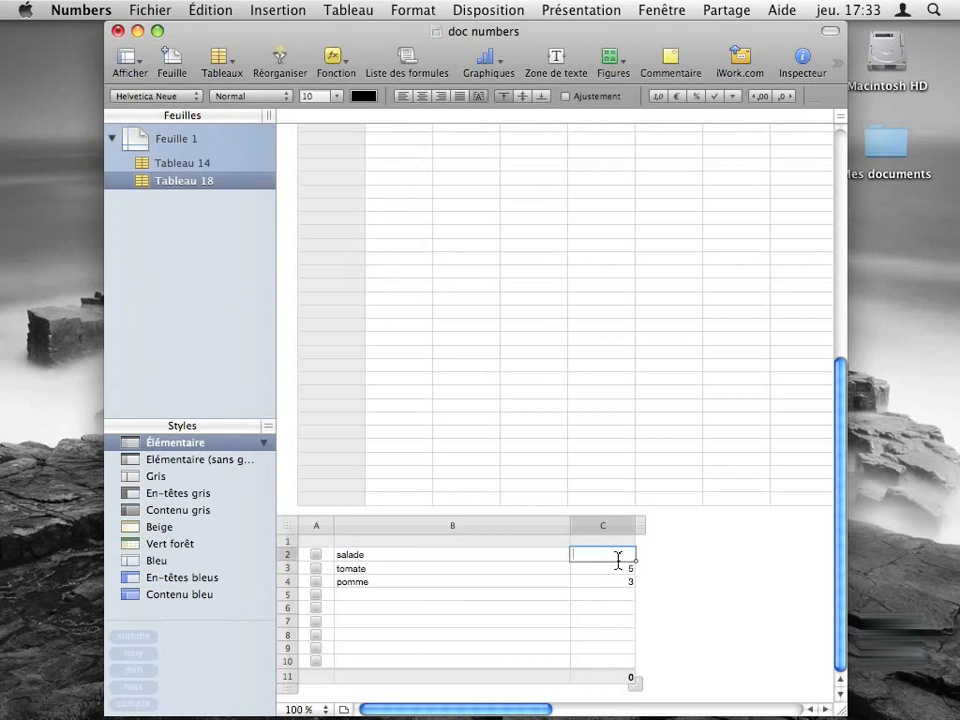
pyautogui.write('2')
# Tick the checkboxes for salade and pomme, leaving tomate unticked
pyautogui.click(543, 566)
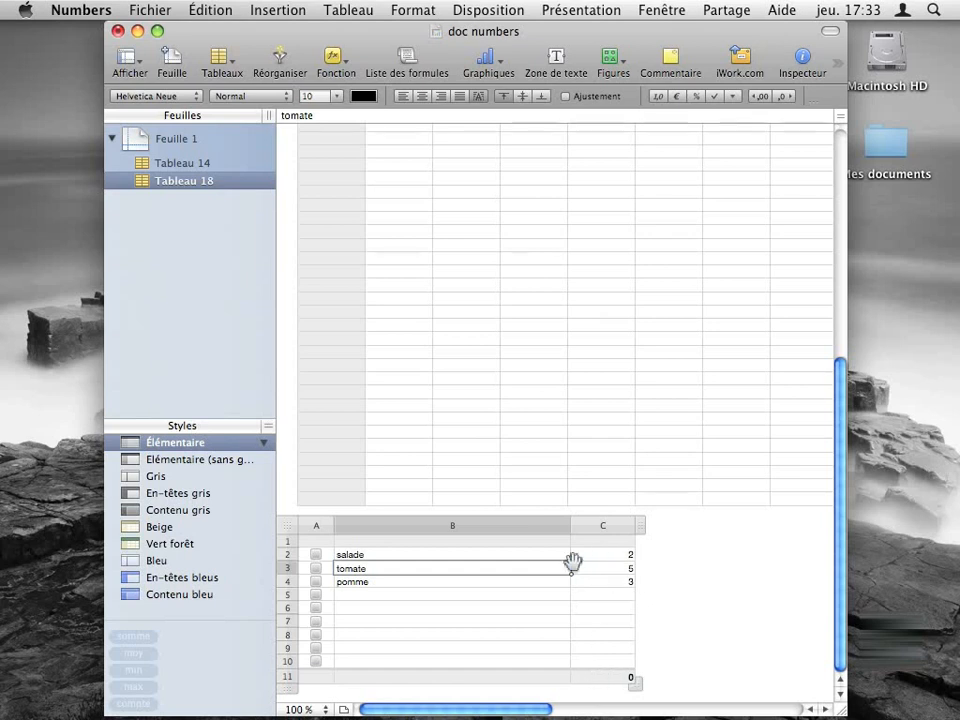
pyautogui.click(317, 556)
pyautogui.click(316, 582)
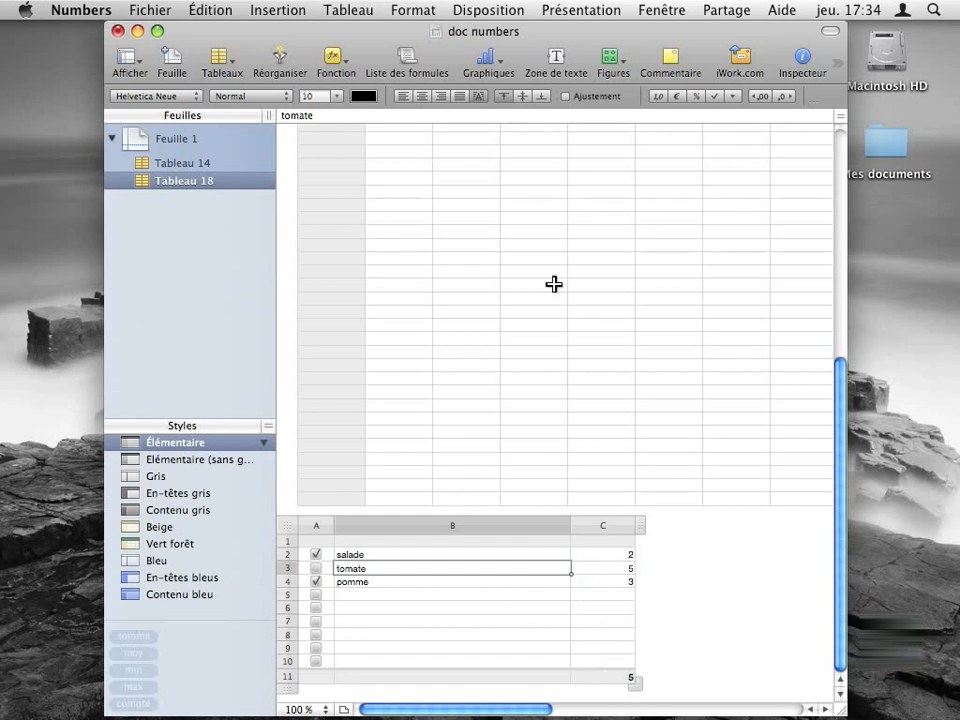
# Move the Liste de contrôle des sommes prototype to first place among the table prototypes and check the order of the available table types
pyautogui.click(412, 10)
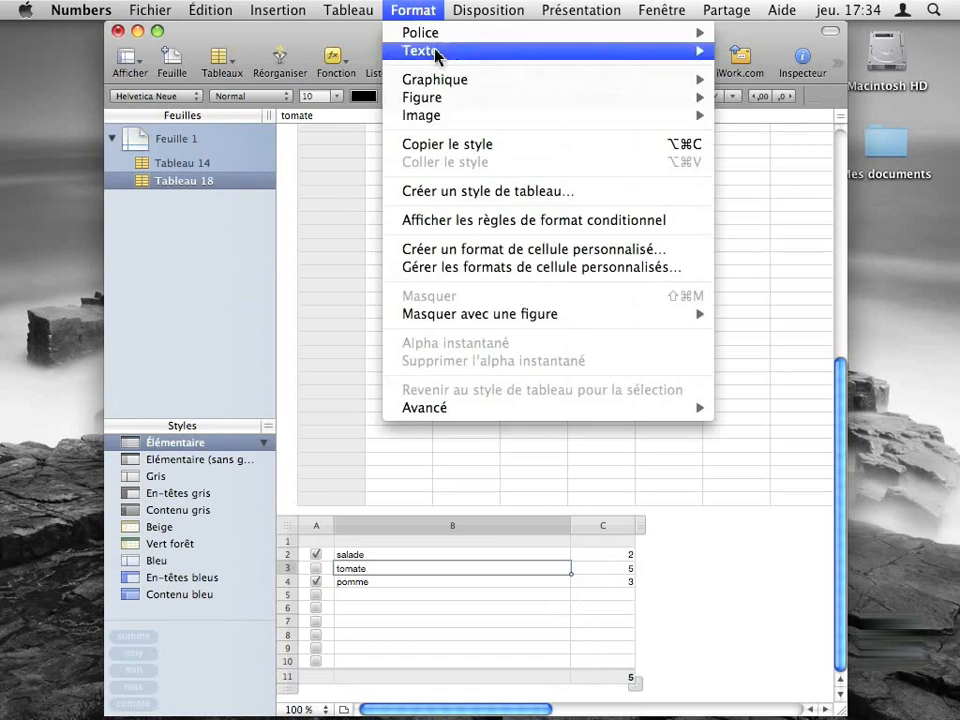
pyautogui.moveTo(478, 412)
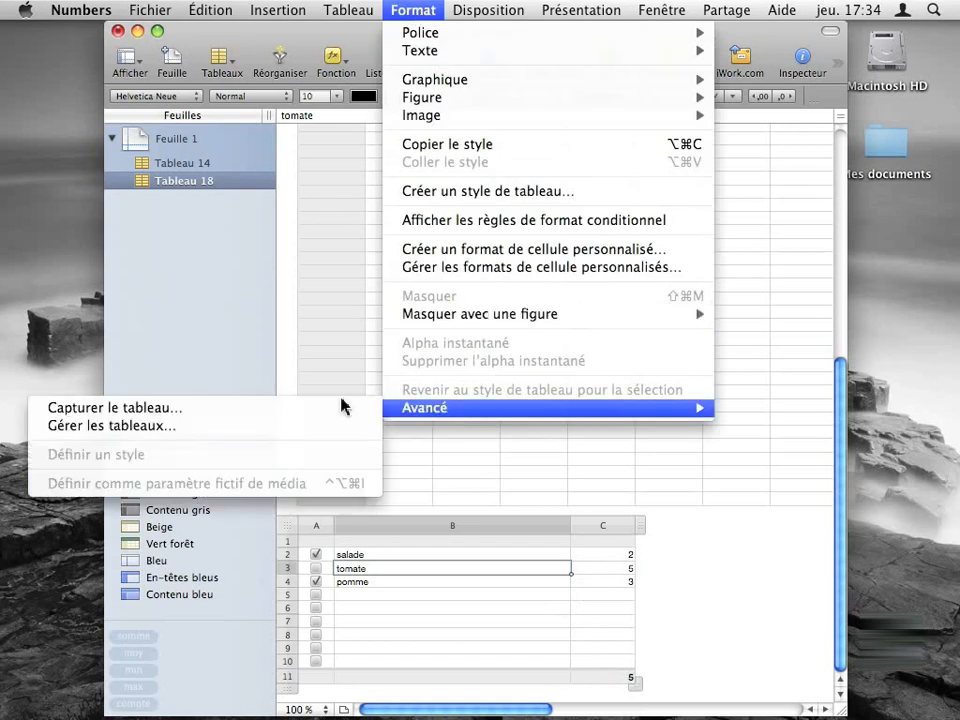
pyautogui.click(304, 428)
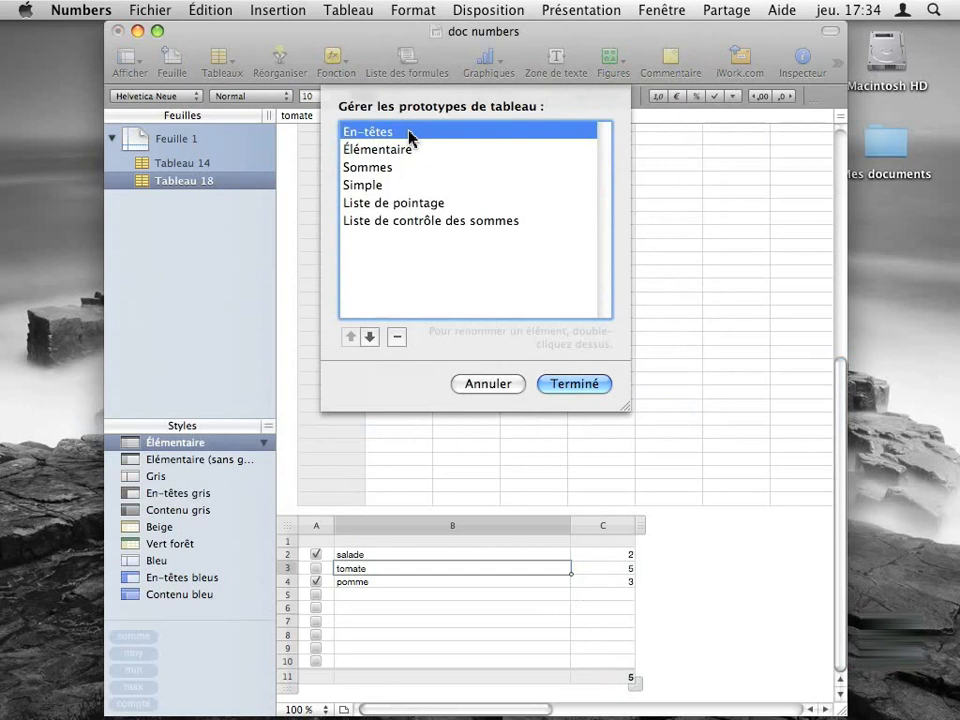
pyautogui.click(400, 220)
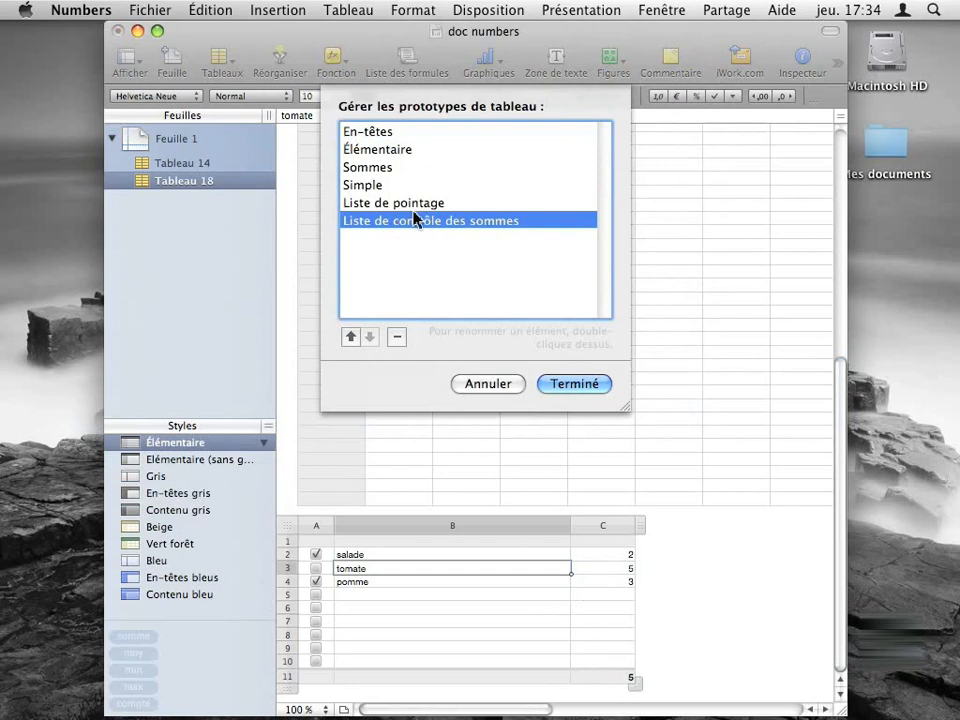
pyautogui.click(351, 337)
pyautogui.click(351, 337)
pyautogui.click(351, 337)
pyautogui.click(351, 337)
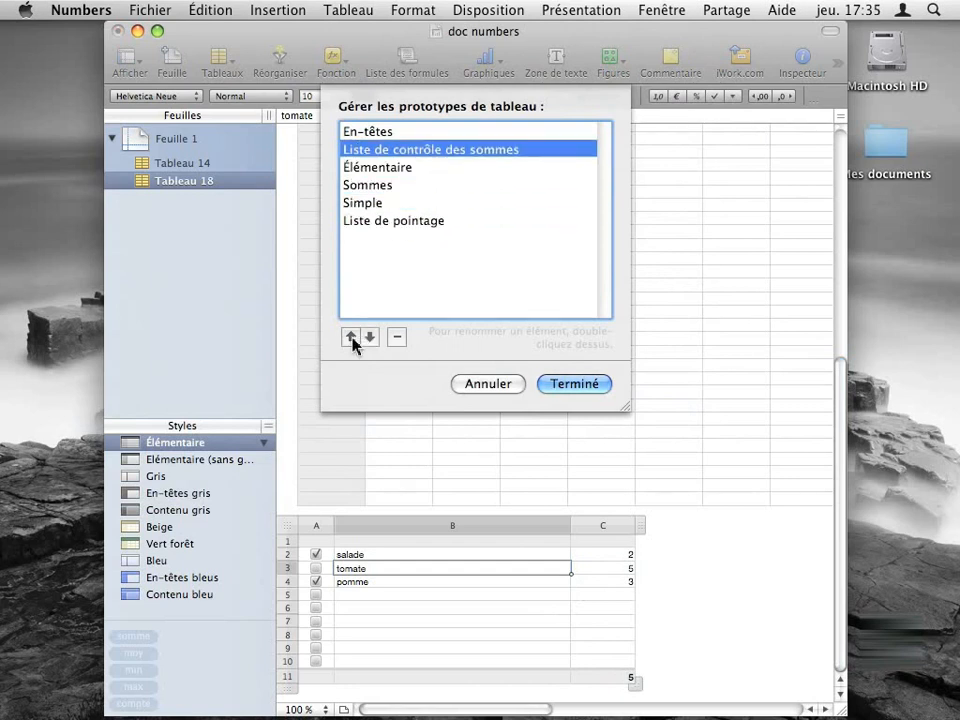
pyautogui.click(351, 337)
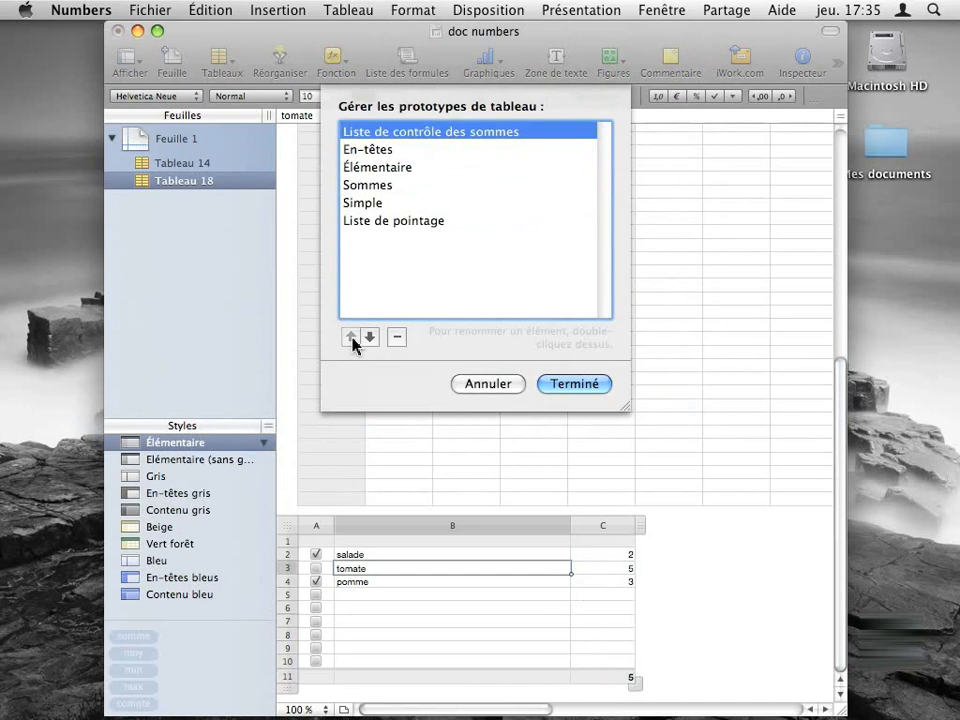
pyautogui.click(573, 384)
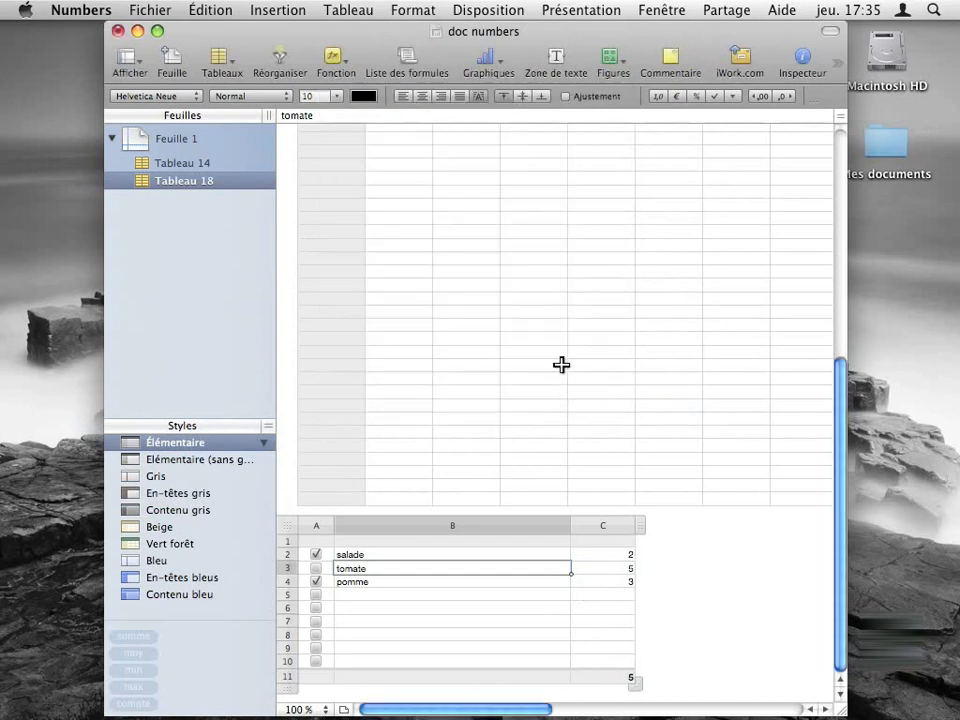
pyautogui.click(233, 63)
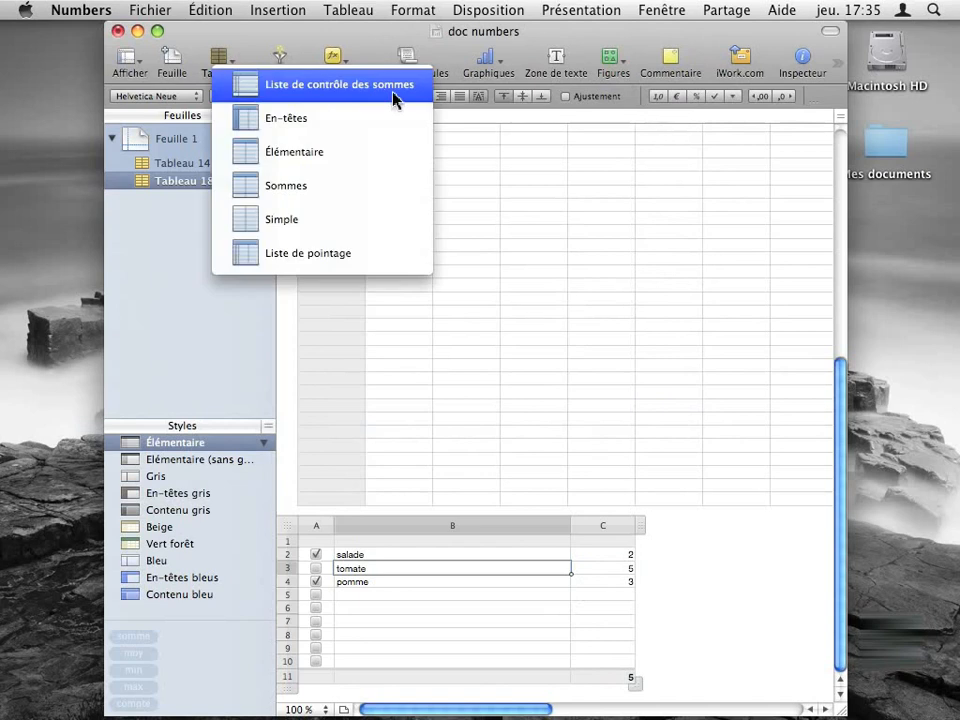
pyautogui.click(488, 333)
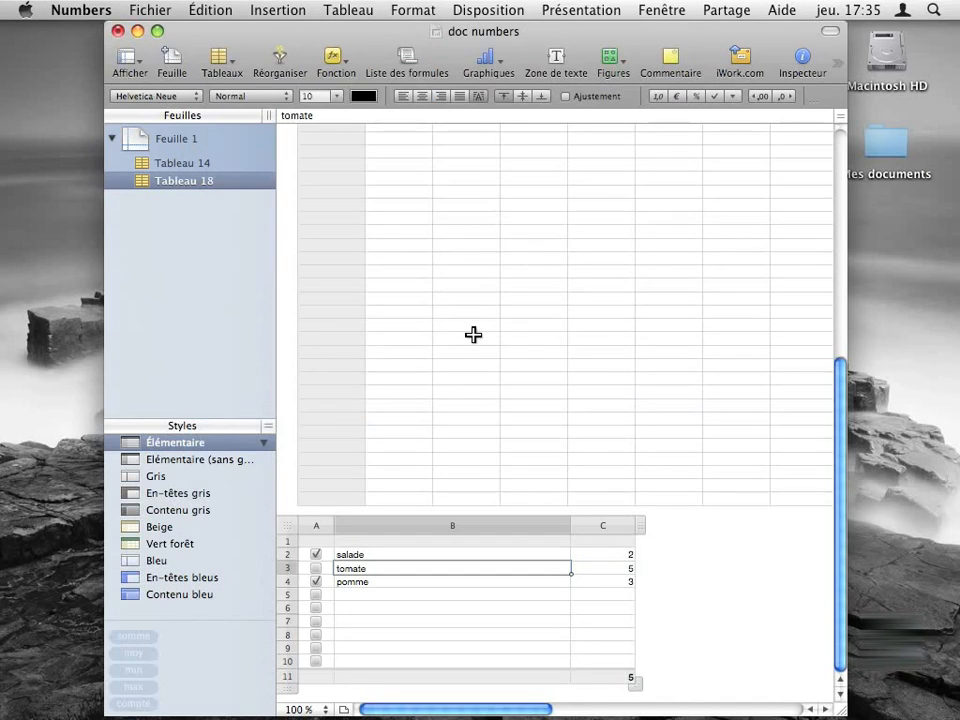